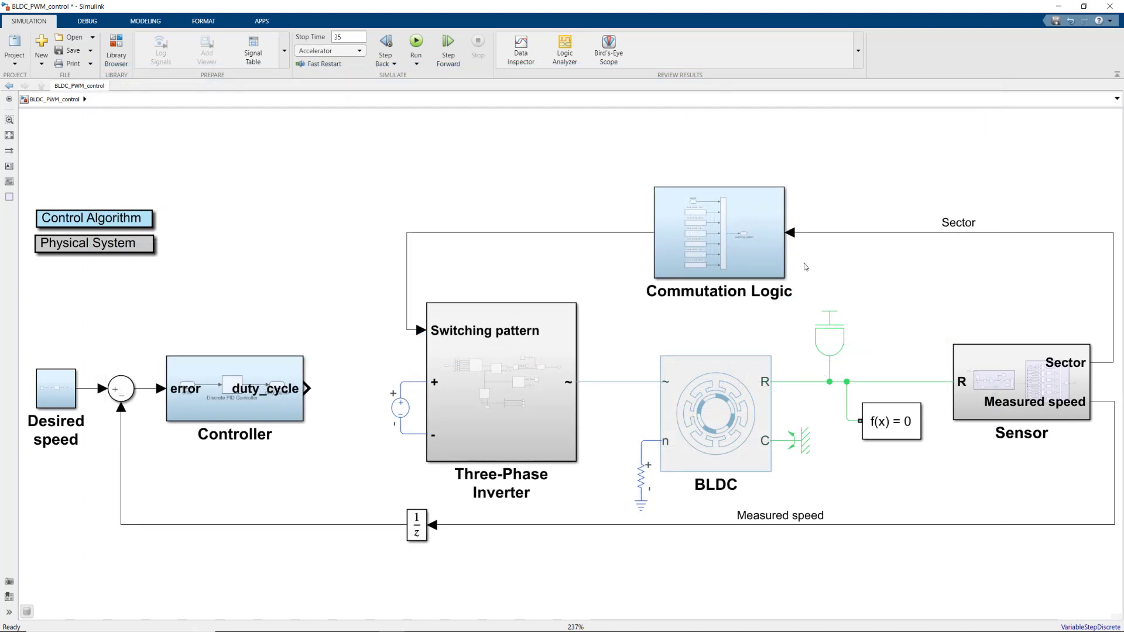
Select the Commutation Logic subsystem block in the BLDC_PWM_control model
left_click(776, 264)
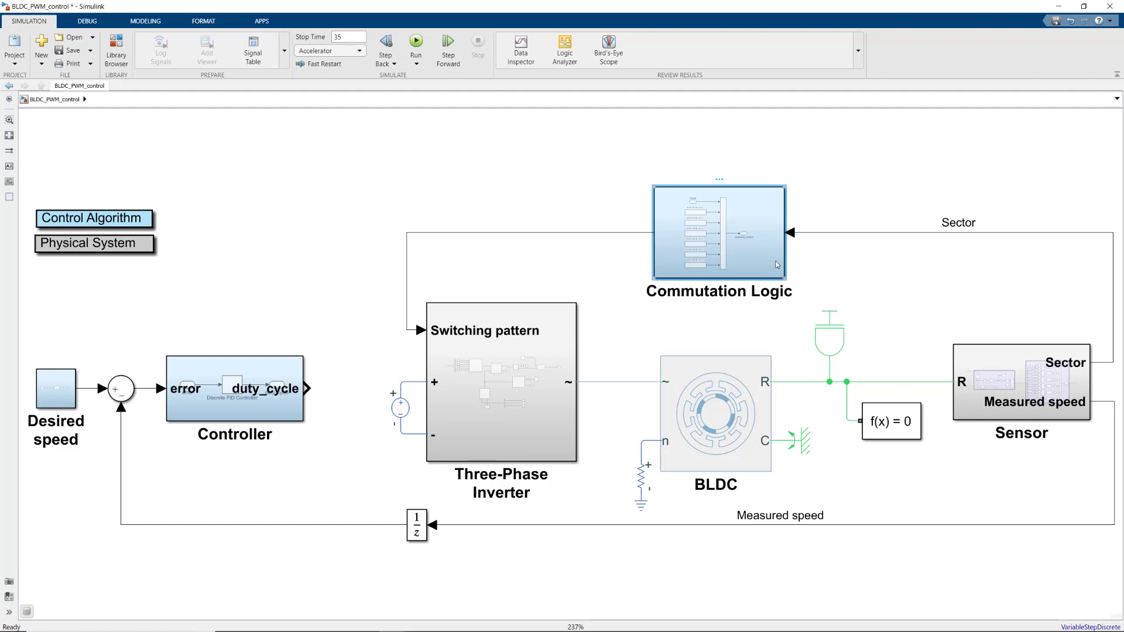
double_click(777, 264)
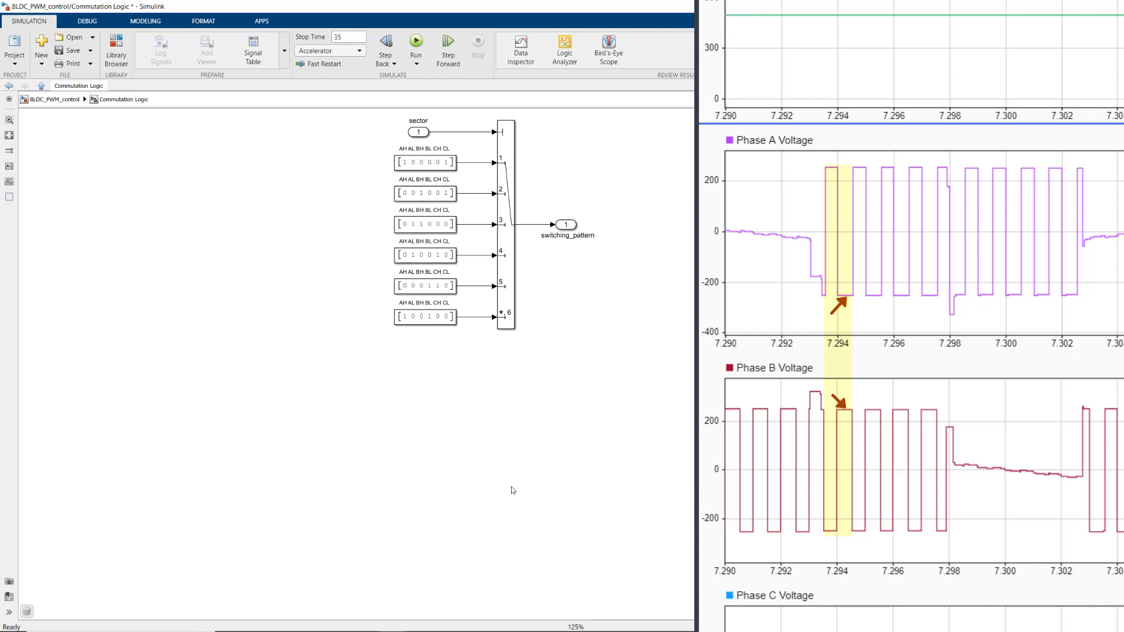
Duplicate the pattern constants and switch below the originals, branching the sector signal into the copy
left_click_drag(381, 140, 514, 341)
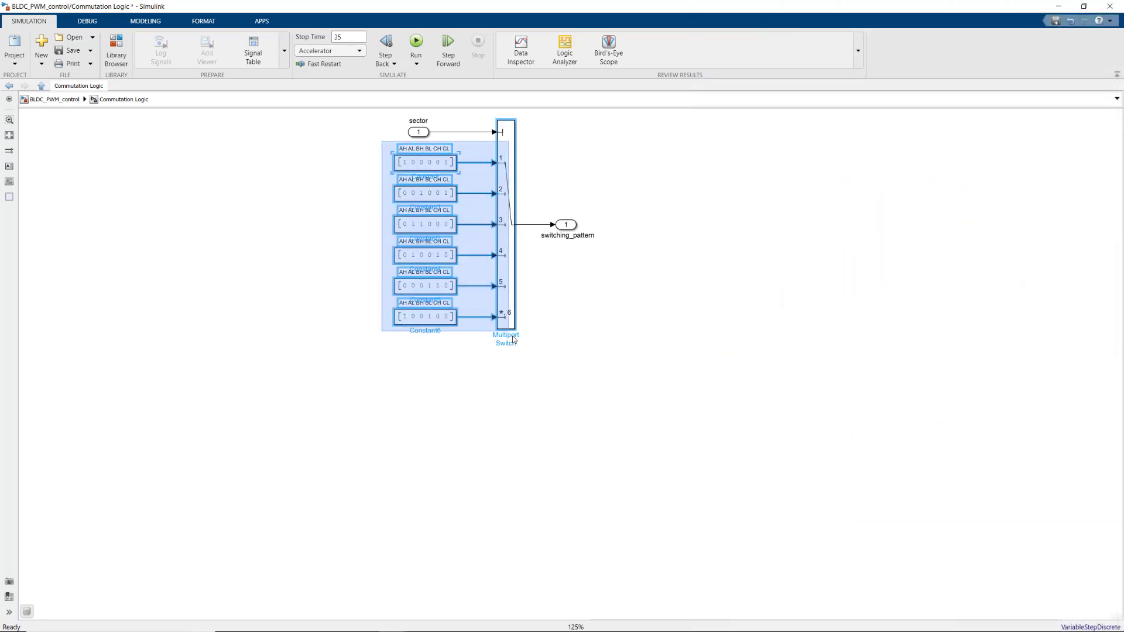
key("ctrl+c")
key("ctrl+v")
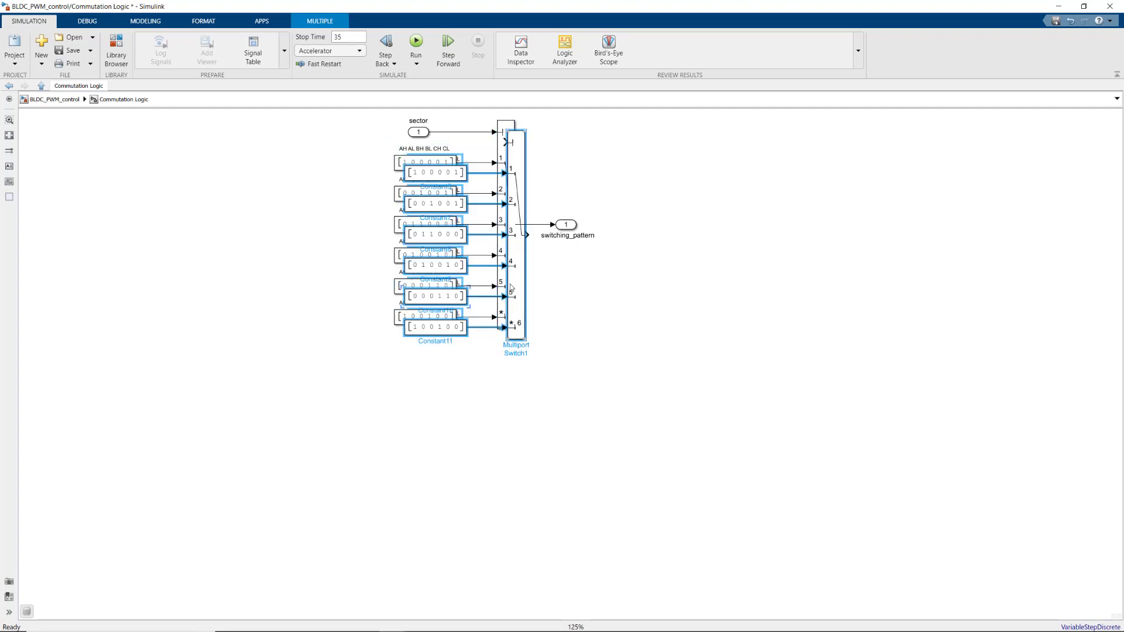
left_click_drag(512, 283, 508, 510)
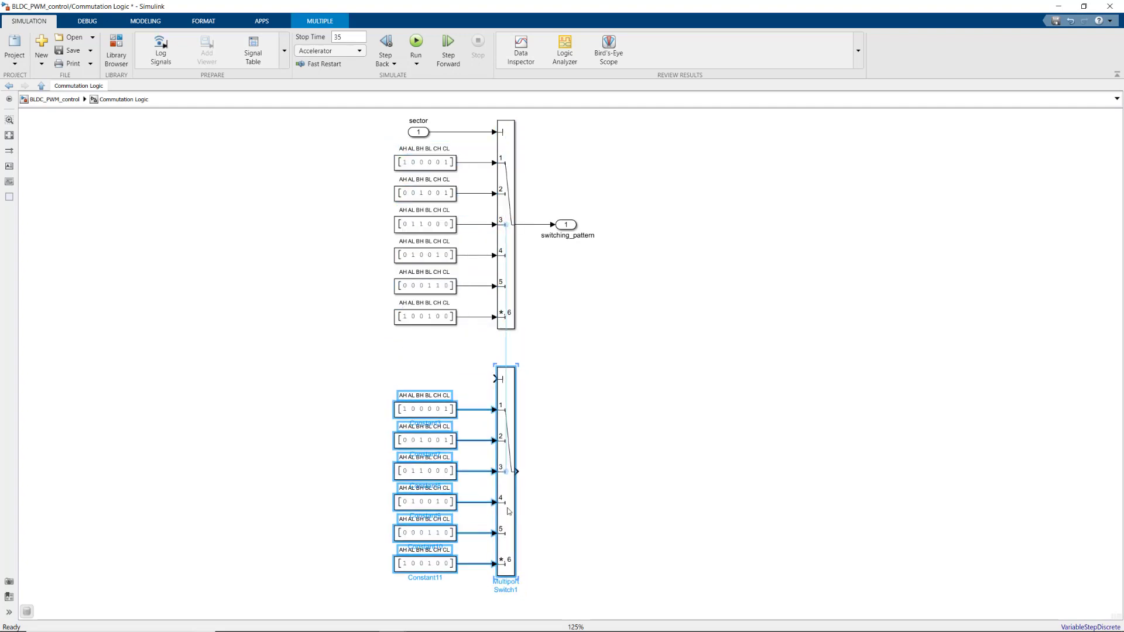
left_click(464, 368)
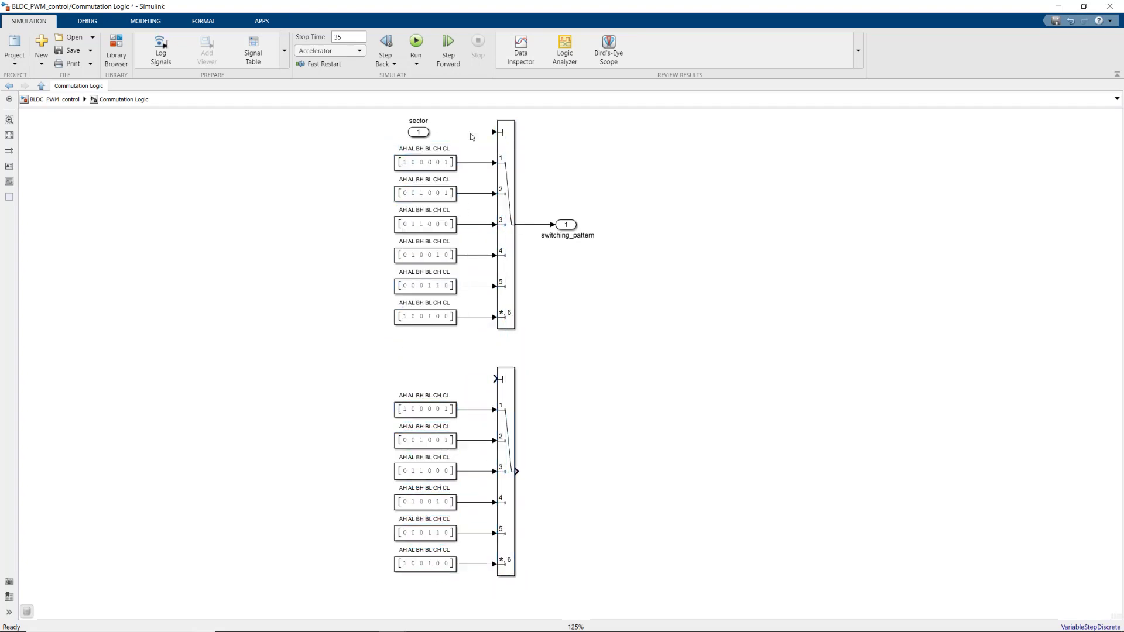
left_click_drag(468, 132, 493, 377)
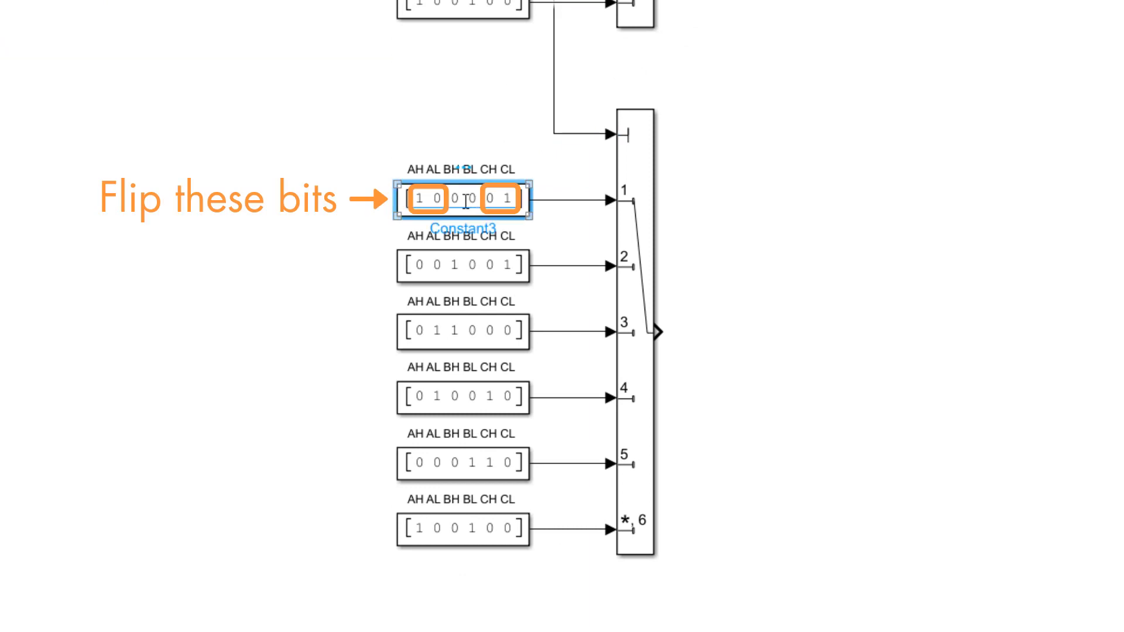
Flip the high and low bits in the duplicated switching-pattern constants
left_click(466, 202)
type("0")
key("Delete")
type("1")
key("Right")
key("Right")
key("Right")
type("1 0")
key("Delete")
key("Delete")
key("Delete")
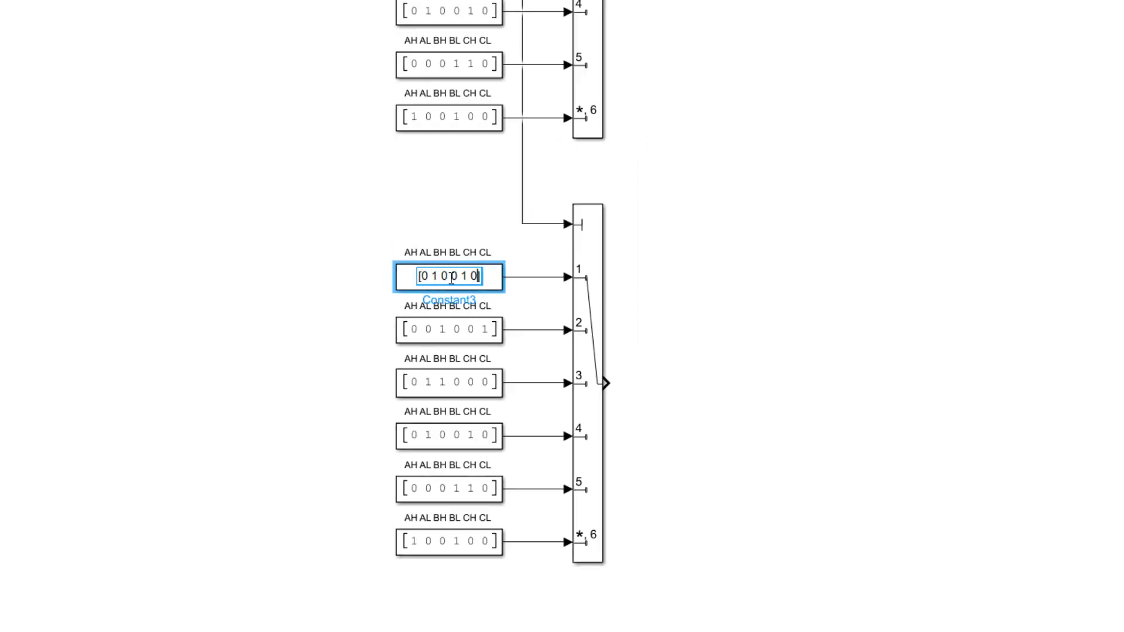
double_click(418, 439)
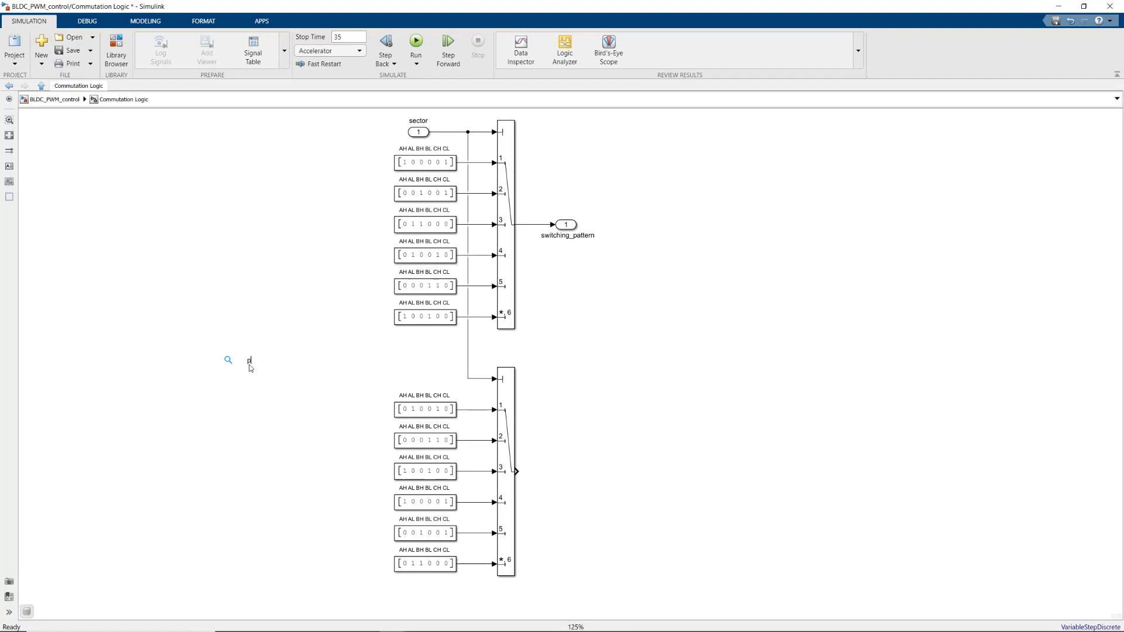
Add a PWM Generator (DC-DC) left of the lower switch and a Switch on the right
key("Return")
left_click_drag(248, 368, 348, 363)
left_click(348, 364)
left_click(585, 361)
type("swit")
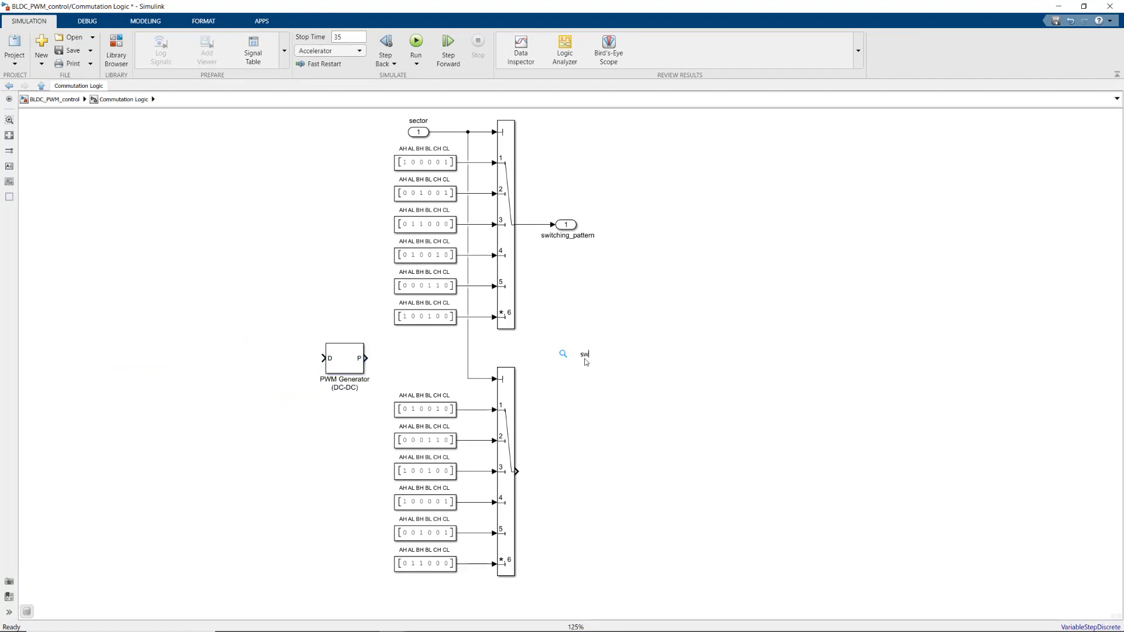
key("Return")
left_click_drag(585, 361, 629, 359)
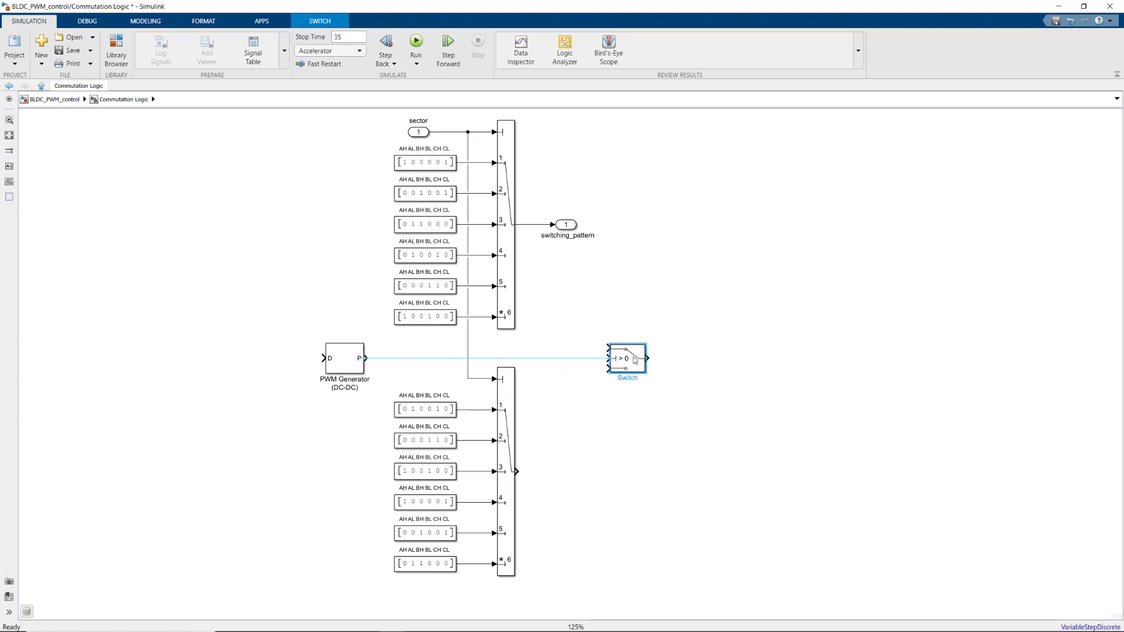
Wire PWM and both pattern switches into the new Switch feeding switching_pattern, then return to top level
left_click(378, 357)
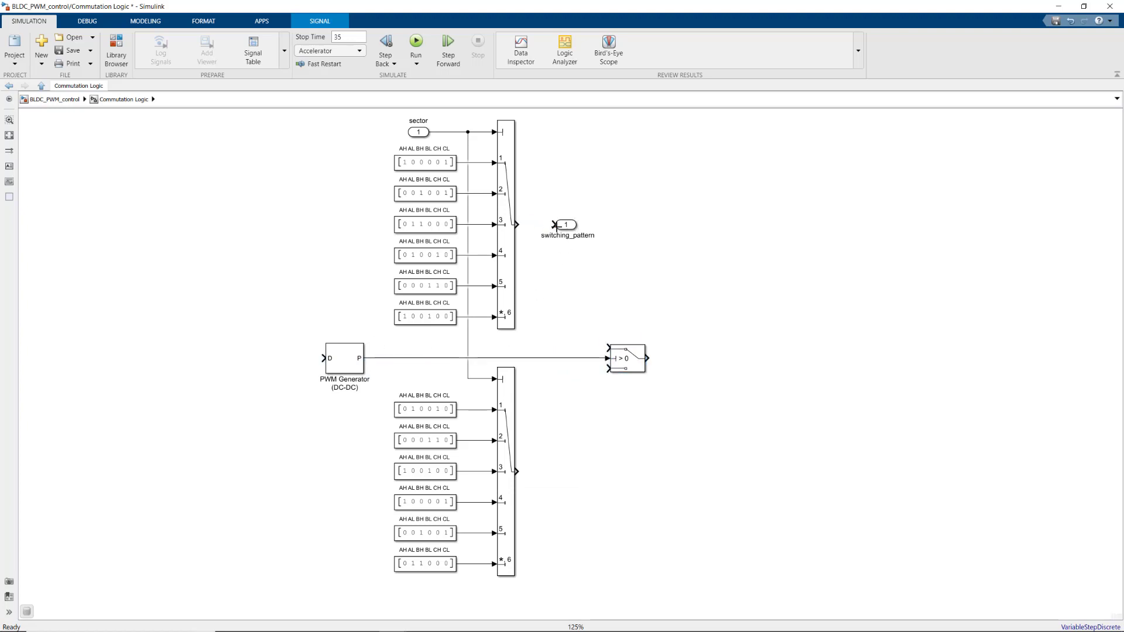
left_click_drag(556, 226, 693, 359)
mouse_move(516, 225)
left_mouse_down()
mouse_move(607, 348)
mouse_move(515, 471)
left_mouse_up()
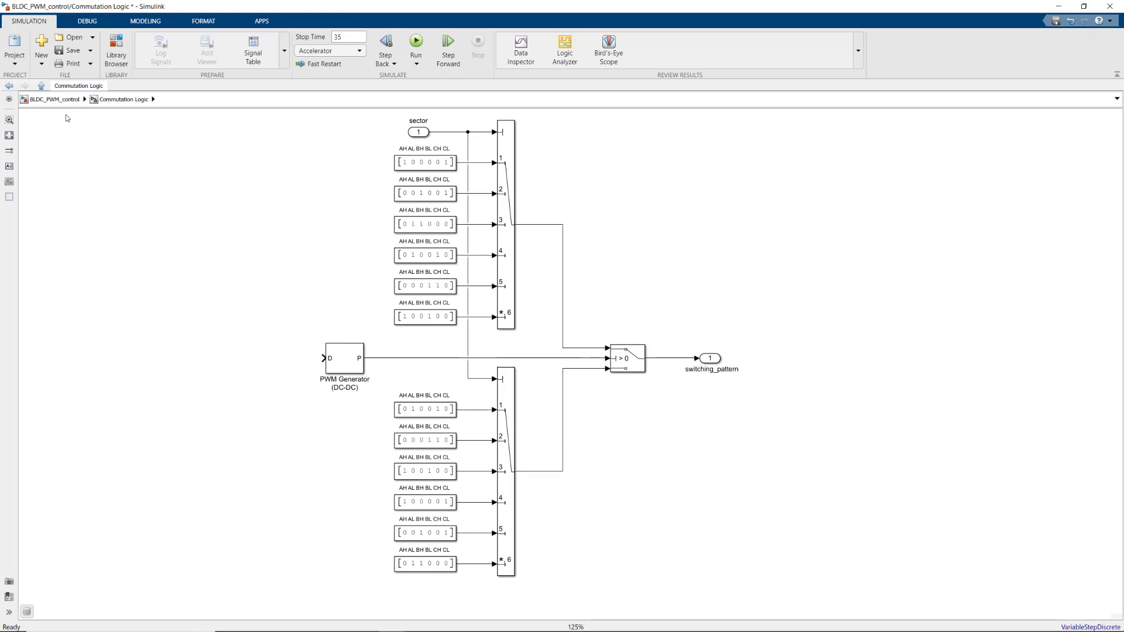
left_click(55, 99)
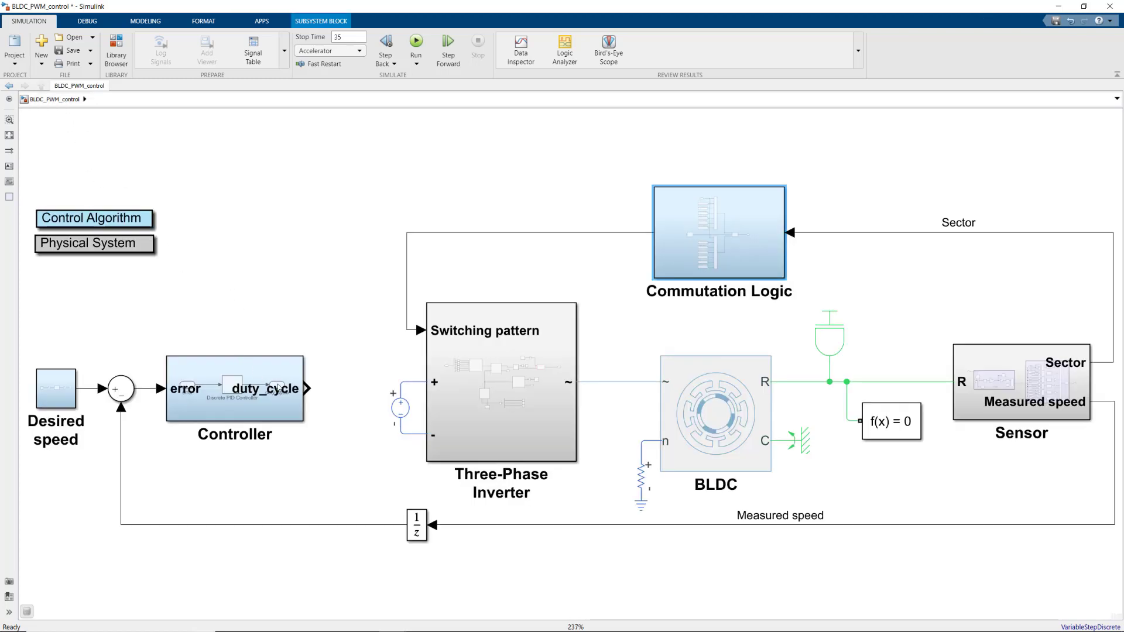
Route the Controller's duty cycle through a new duty_cycle inport to the PWM Generator's D input
mouse_move(309, 388)
left_mouse_down()
mouse_move(686, 176)
mouse_move(790, 211)
left_mouse_up()
double_click(761, 234)
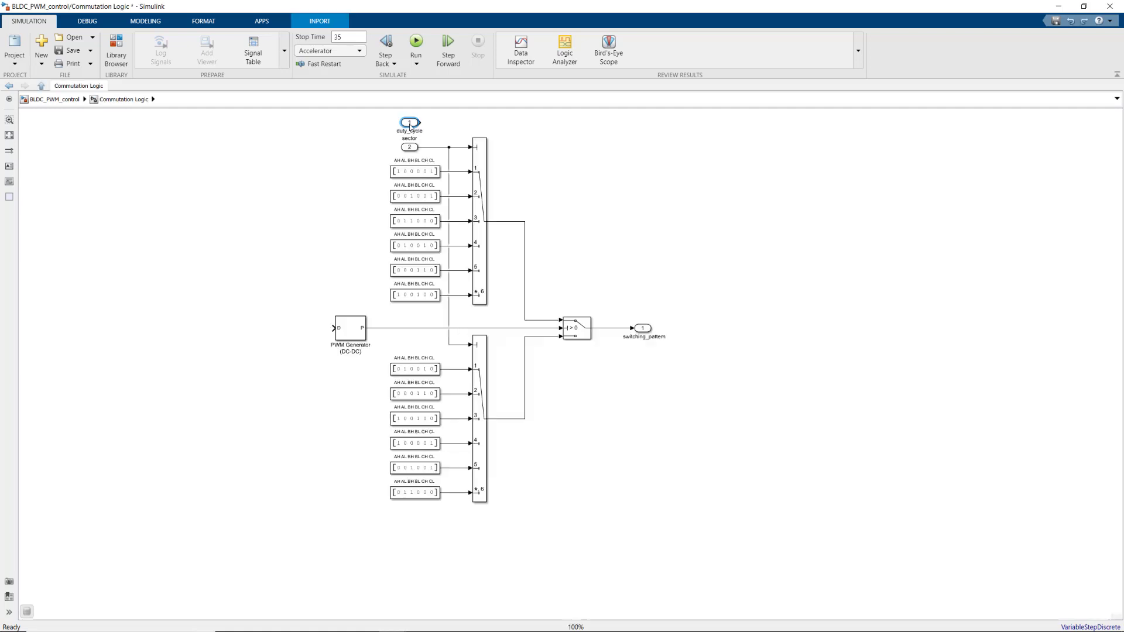
left_click_drag(232, 334, 225, 339)
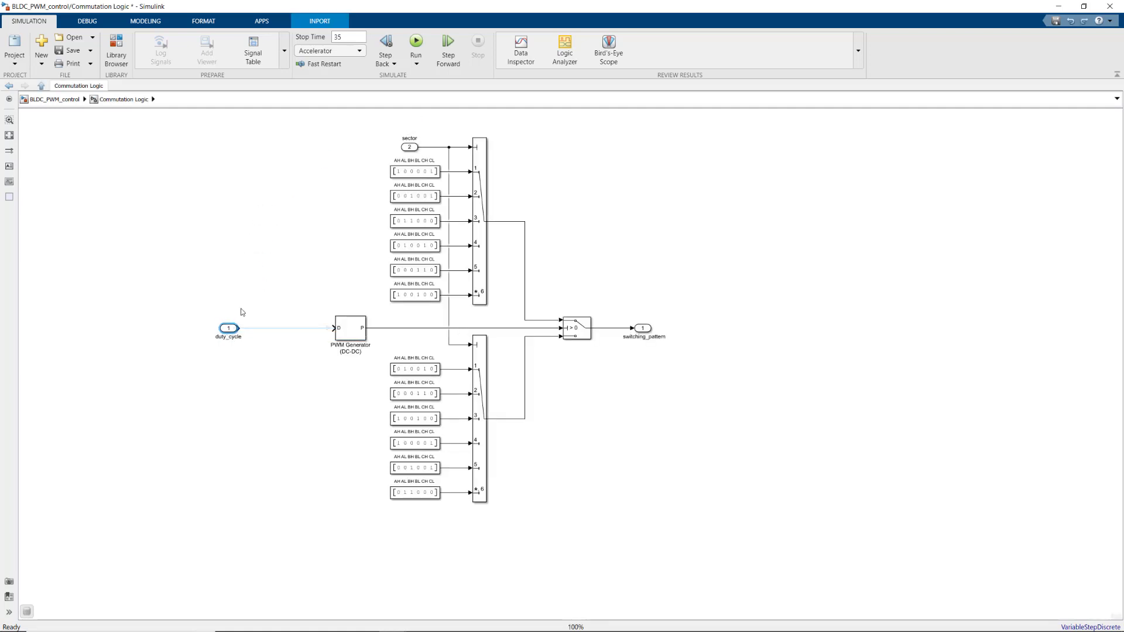
left_click(309, 241)
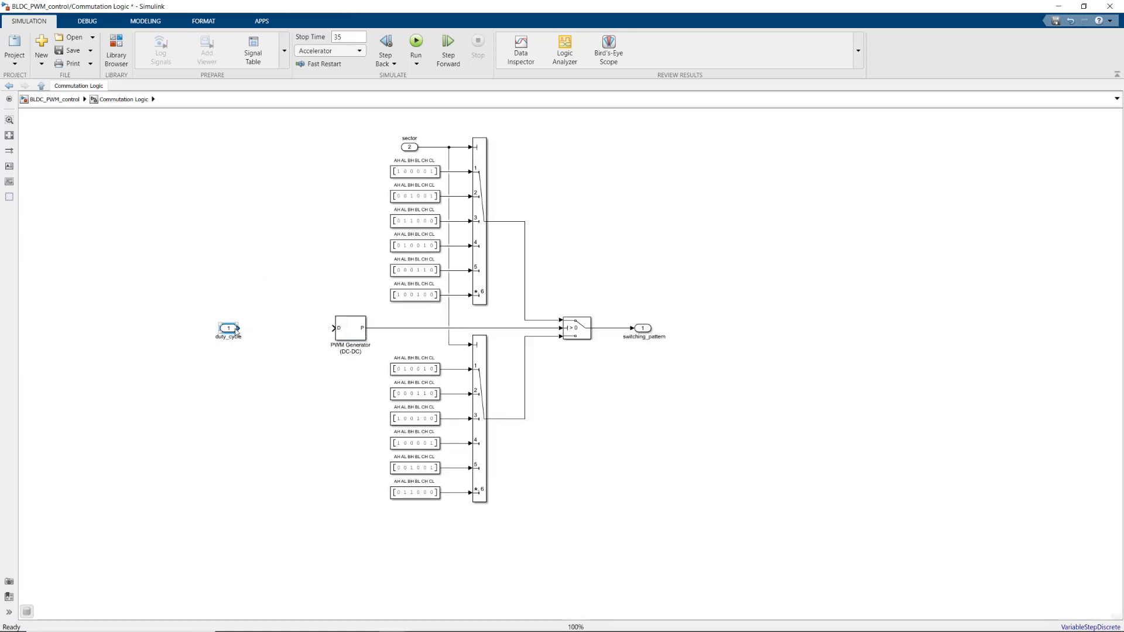
left_click_drag(225, 329, 312, 332)
scroll(312, 332, "up", 3)
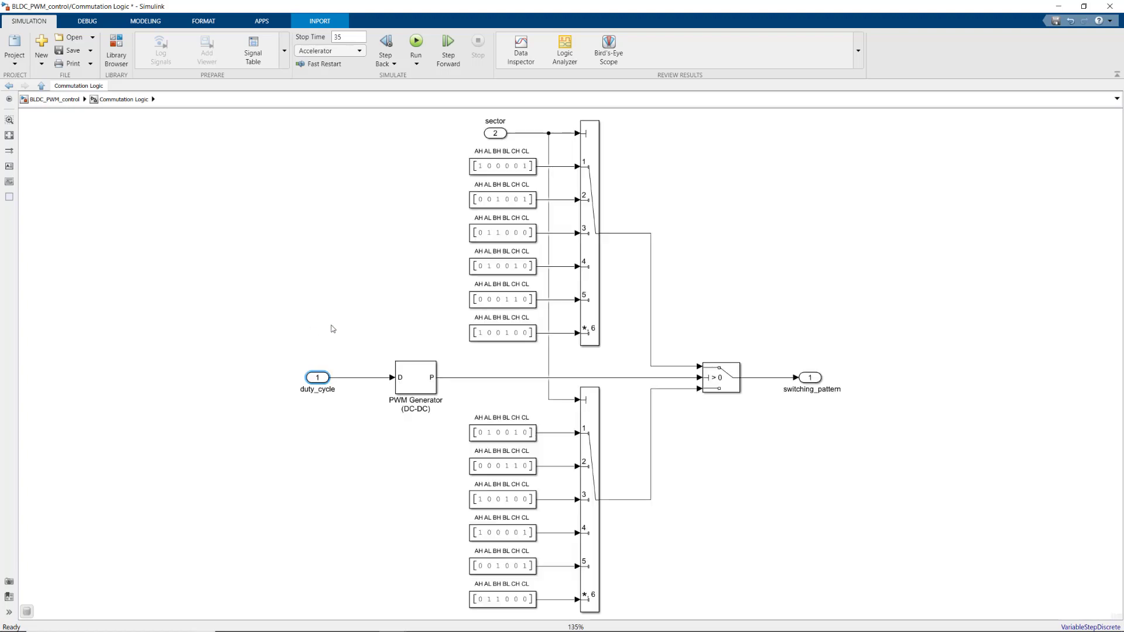
Set the PWM Generator switching frequency to 1000 Hz and sample time to Ts_motor
double_click(417, 389)
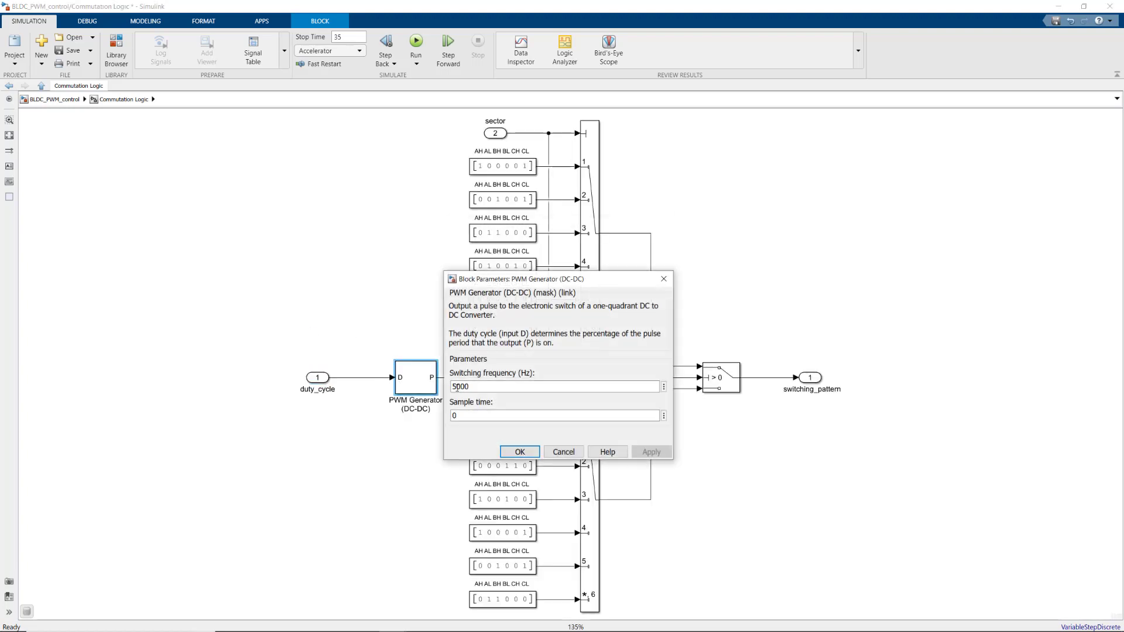
double_click(496, 385)
type("1000")
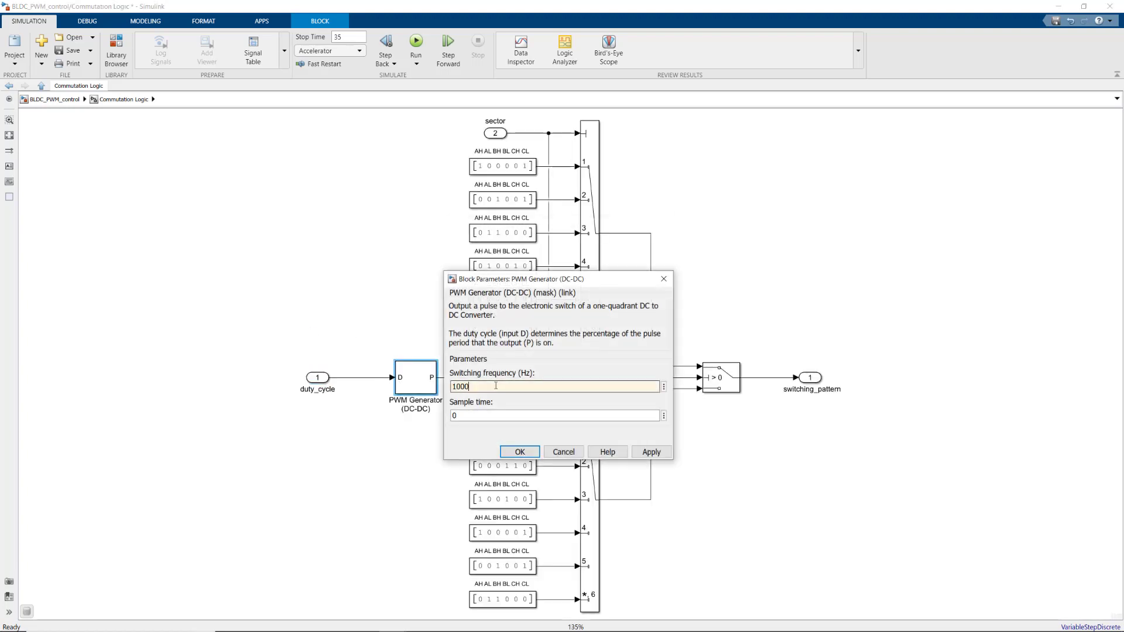
double_click(528, 420)
type("Ts_motor")
left_click(520, 451)
Set the output Switch threshold to 0.5, then run the simulation from the top-level model
left_click(720, 473)
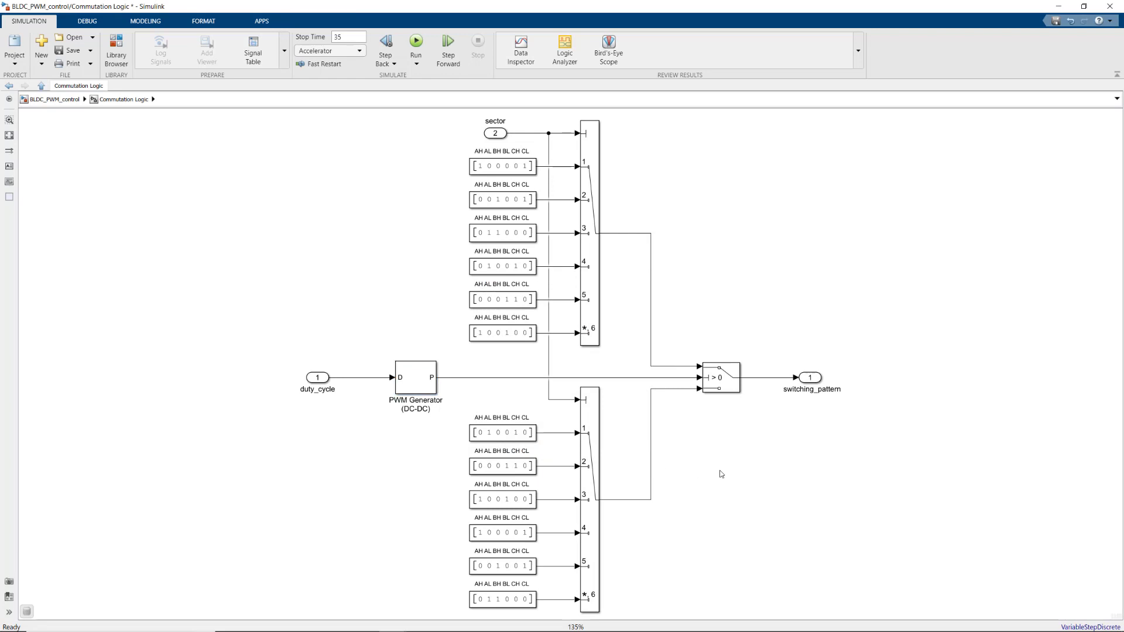
double_click(729, 388)
left_click(790, 384)
type(".5")
left_click(844, 491)
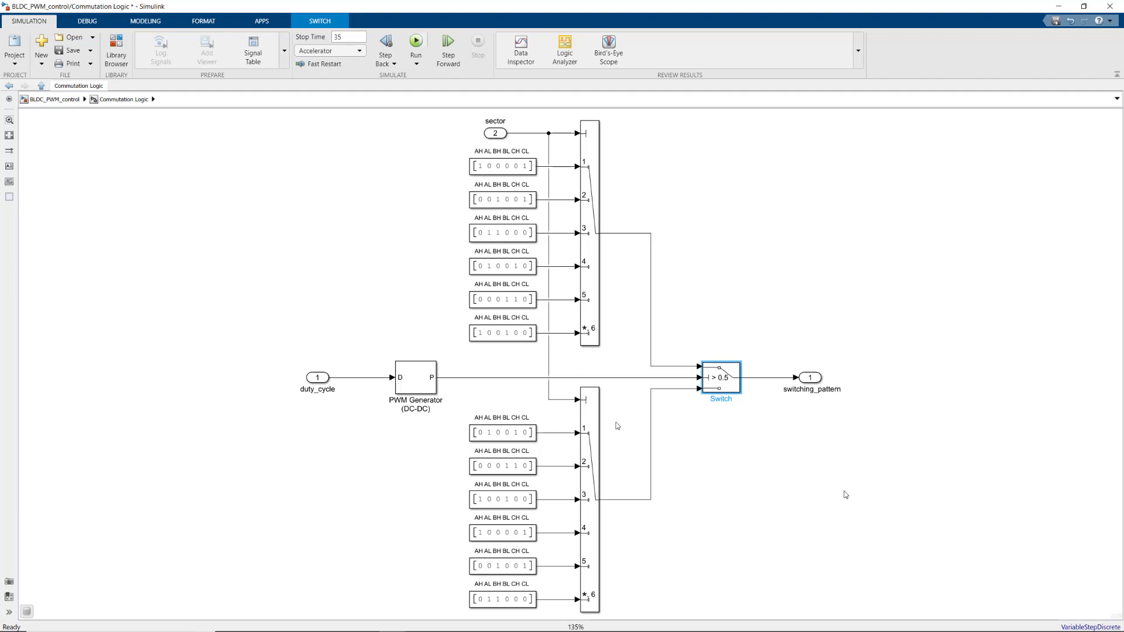
left_click(58, 100)
left_click(417, 38)
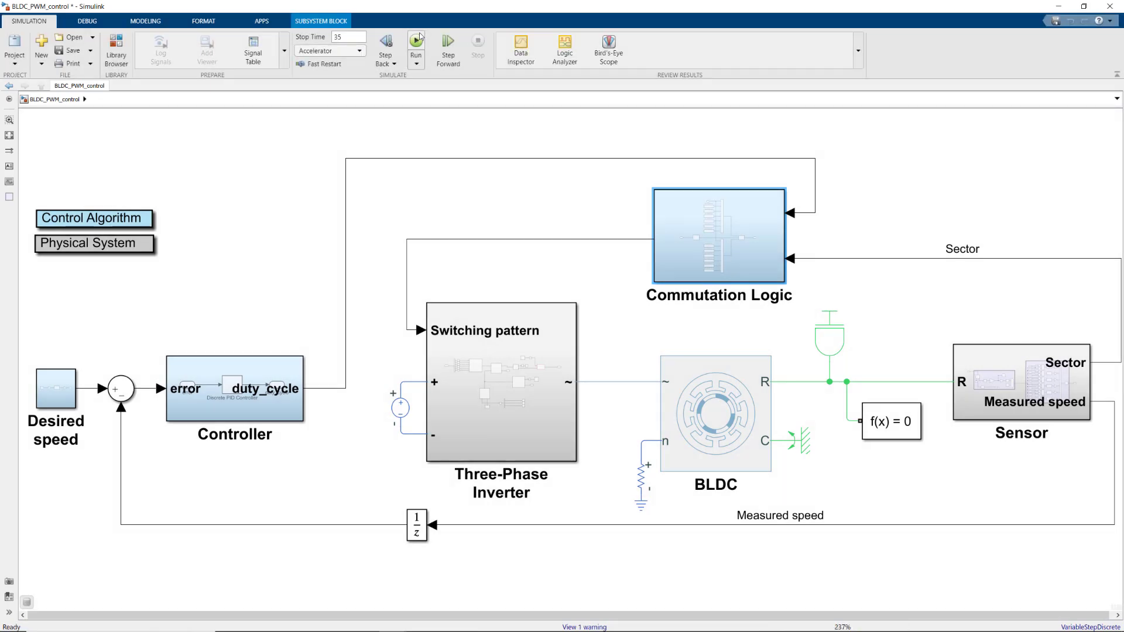
Open the results in Data Inspector and zoom the plots to 6.561–6.596 s to show PWM pulses
left_click(521, 49)
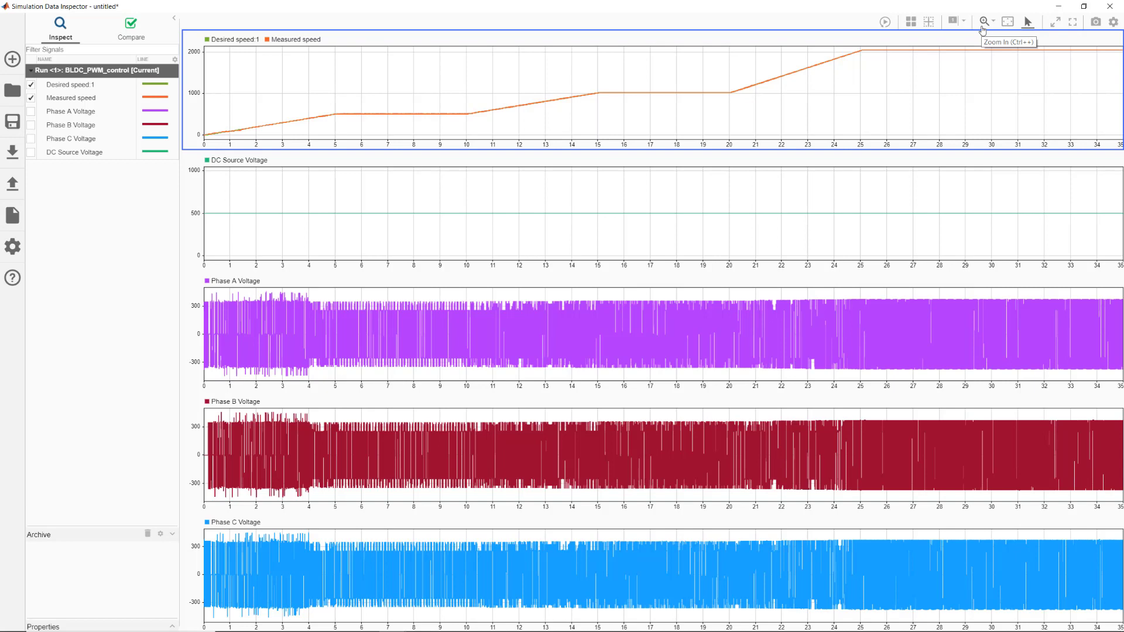
left_click(983, 21)
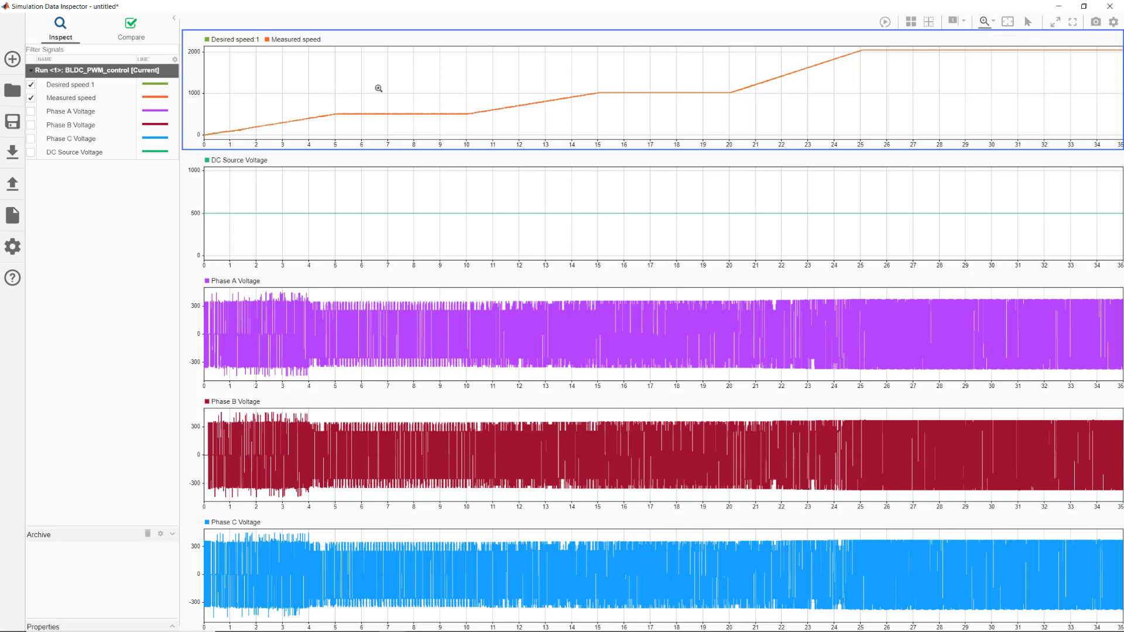
left_click_drag(372, 105, 392, 124)
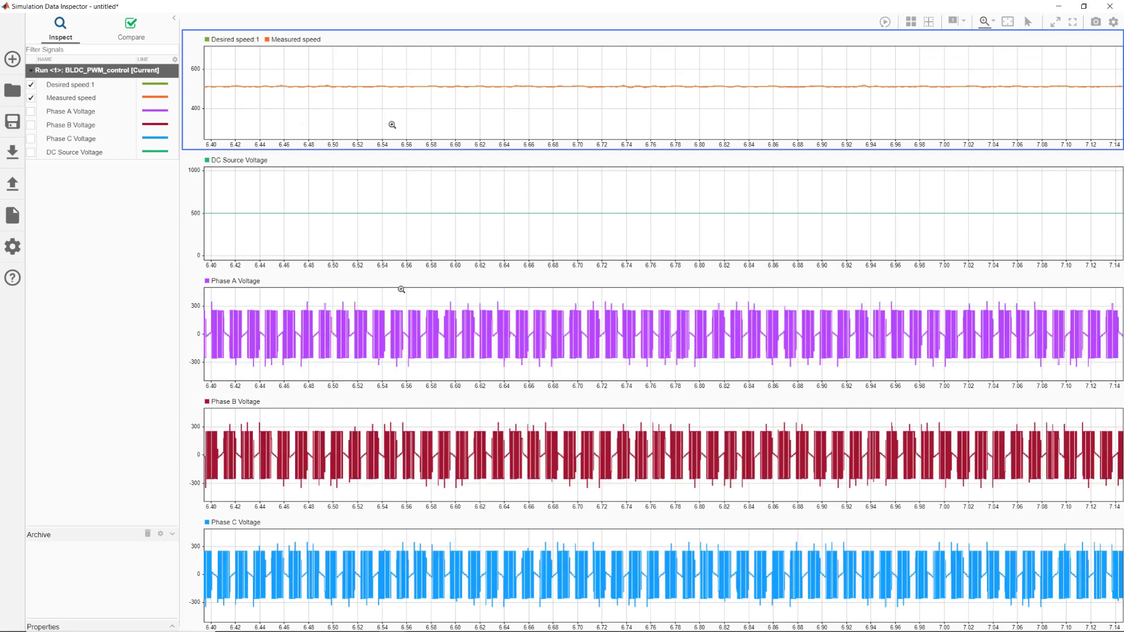
left_click_drag(405, 301, 450, 362)
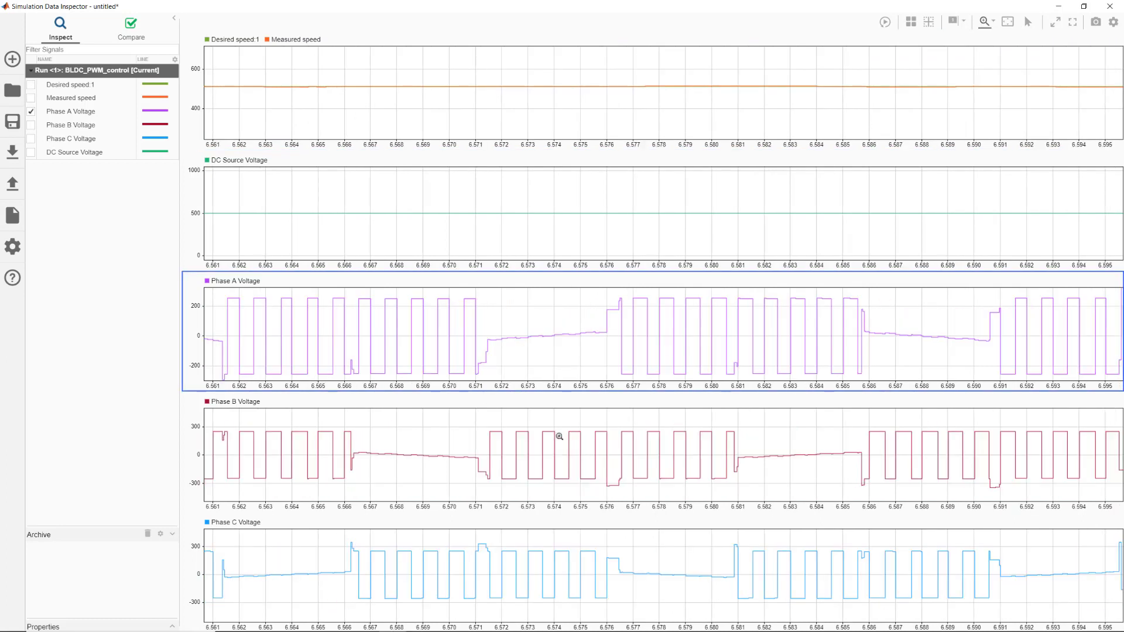